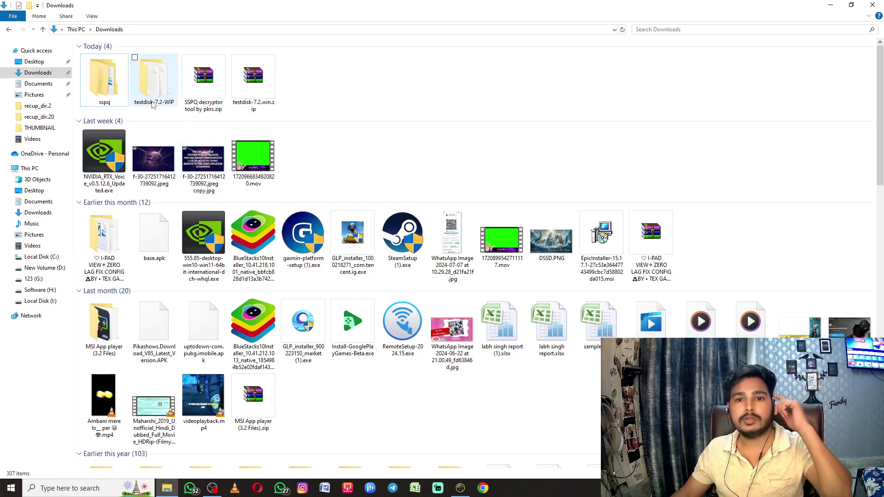
# Examine the sspq recovery folder and the SSPQ decryptor tool and testdisk-7.2.win archives in Downloads.
pyautogui.doubleClick(103, 83)
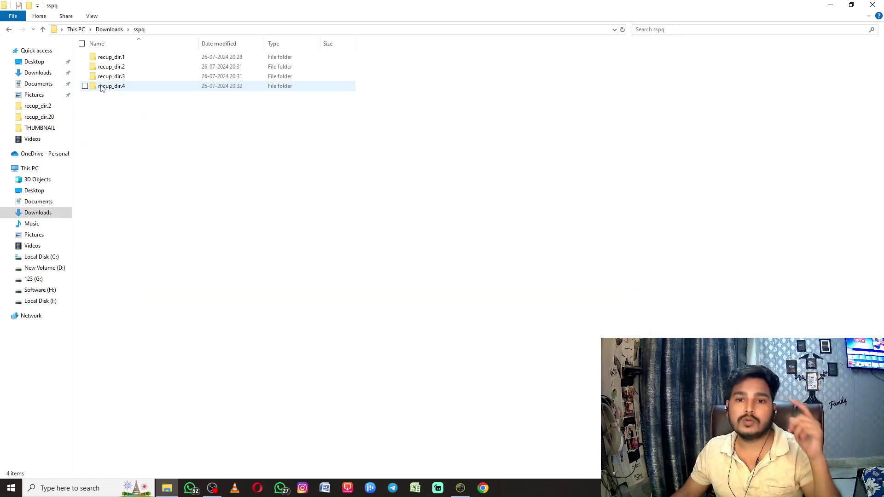
pyautogui.click(43, 29)
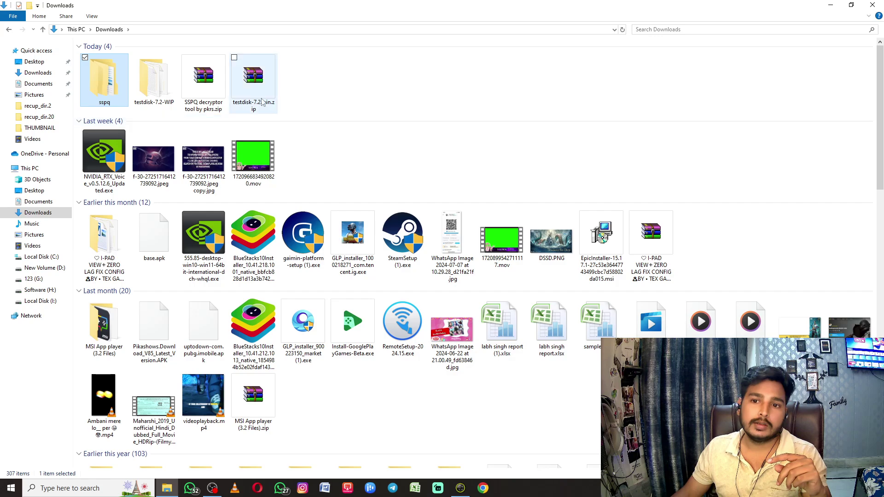
pyautogui.click(203, 86)
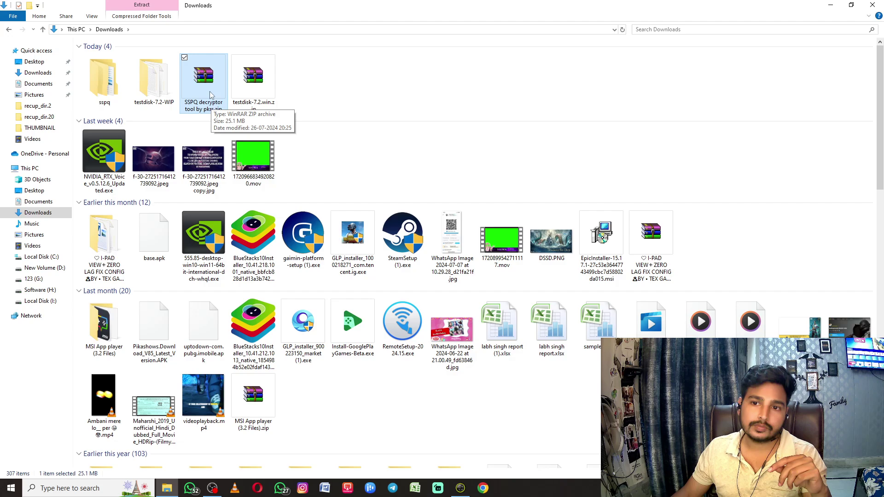
pyautogui.click(261, 83)
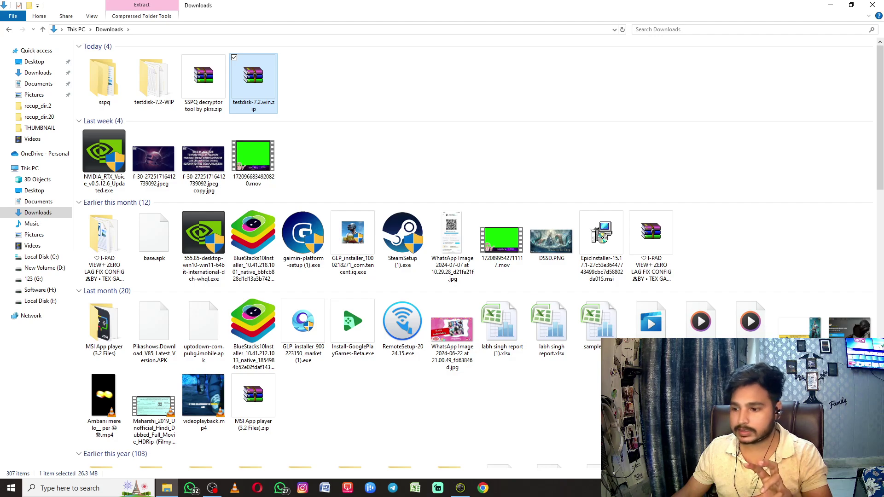
pyautogui.click(323, 115)
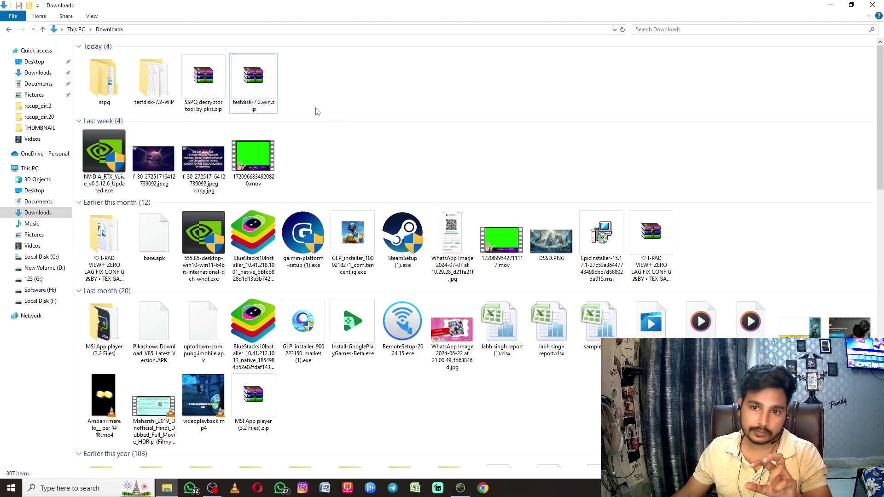
pyautogui.rightClick(259, 89)
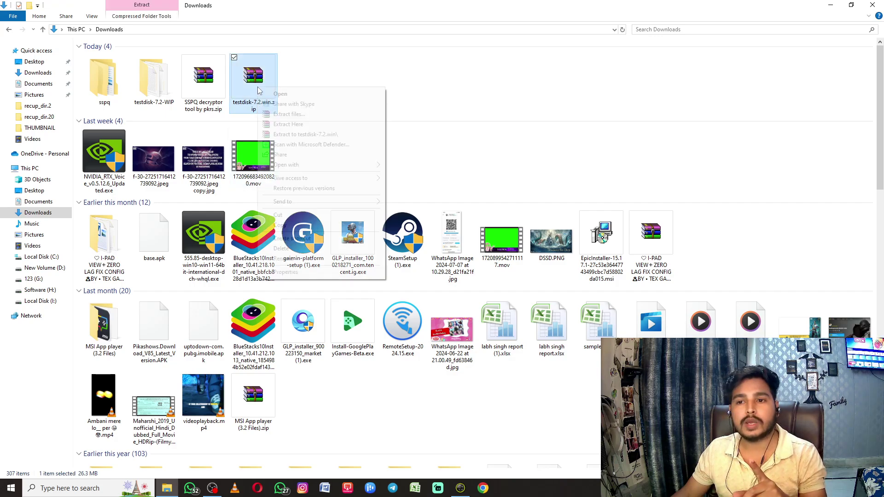
pyautogui.click(472, 98)
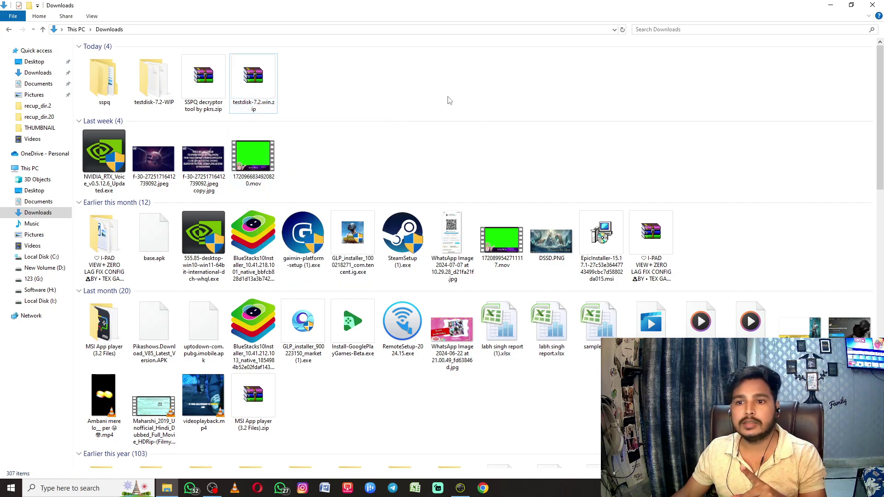
# Launch qphotorec_win.exe from the testdisk-7.2-WIP folder in Downloads.
pyautogui.doubleClick(156, 82)
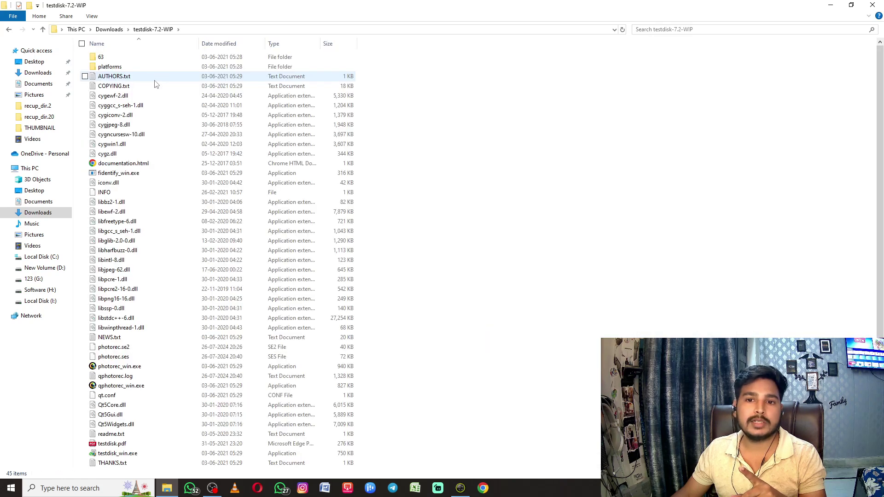
pyautogui.scroll(-1, 115, 174)
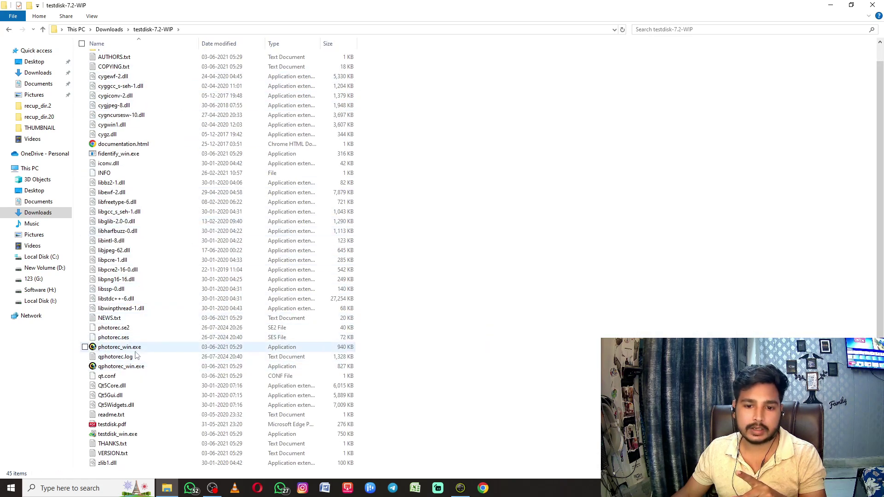
pyautogui.click(106, 368)
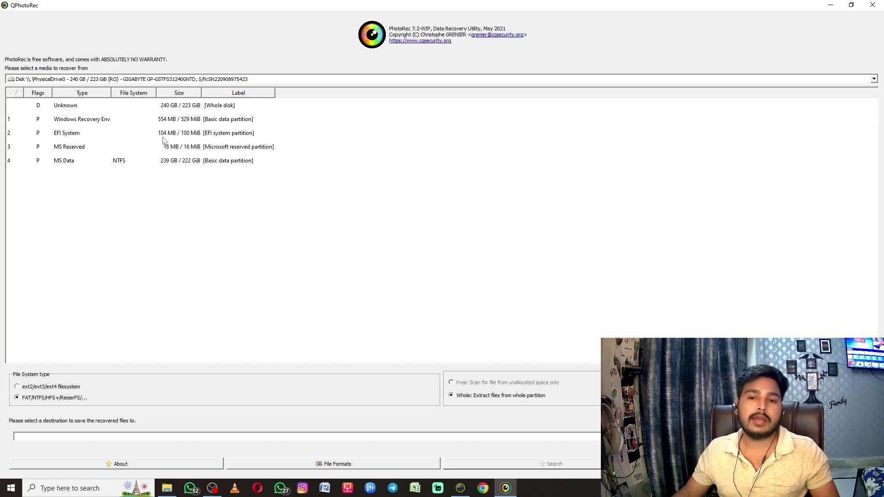
# Choose the 500 GB Hitachi disk PhysicalDrive1 as the recovery media and select its NTFS partition YOUTUBE.
pyautogui.click(80, 79)
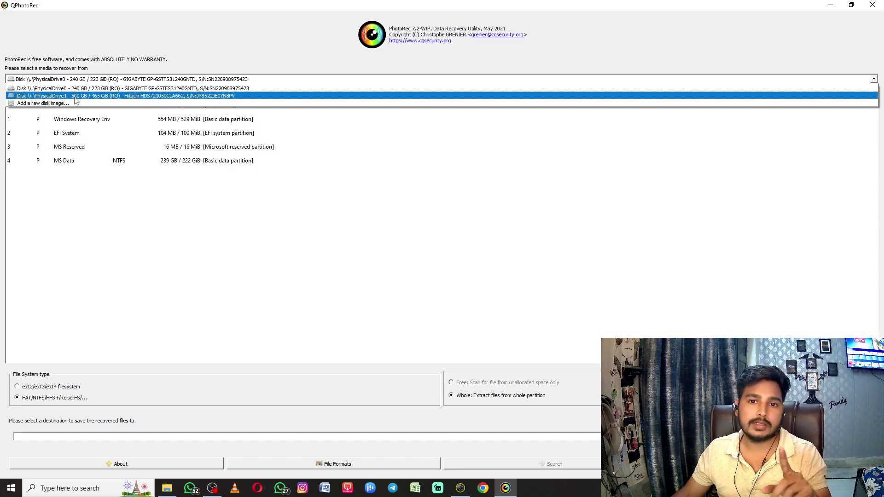
pyautogui.click(75, 95)
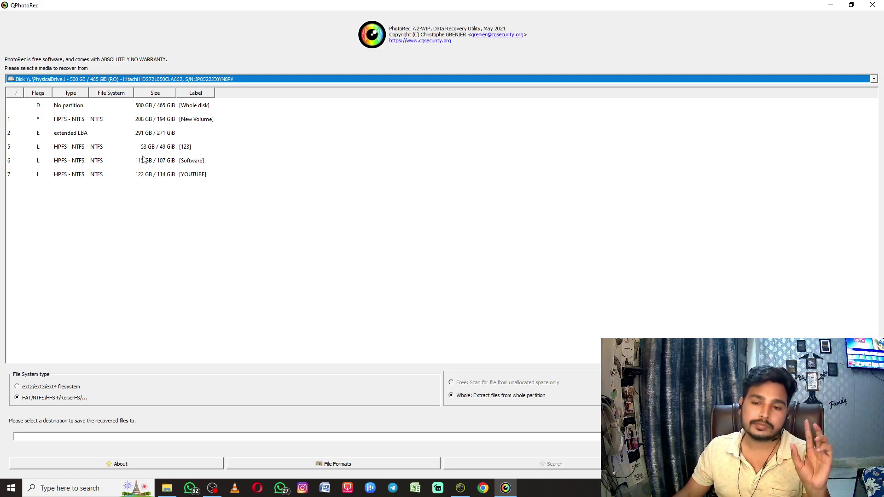
pyautogui.click(77, 179)
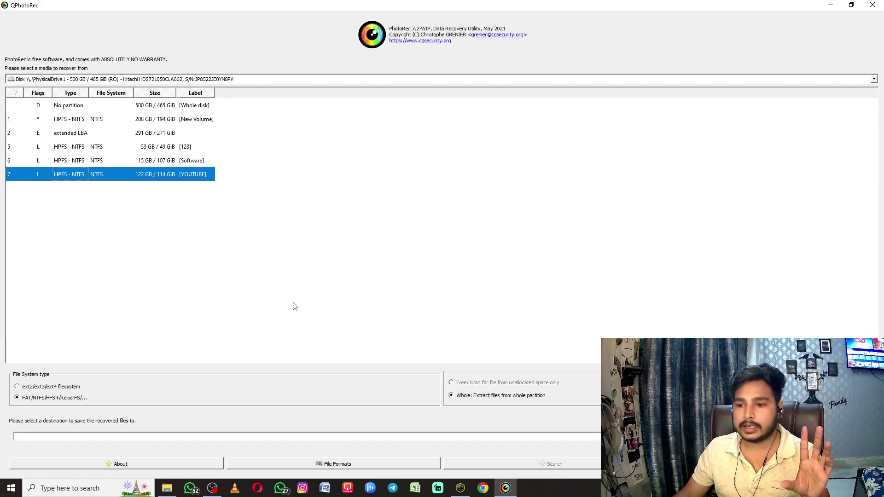
# Review the file formats available for recovery and deselect all of them.
pyautogui.click(330, 465)
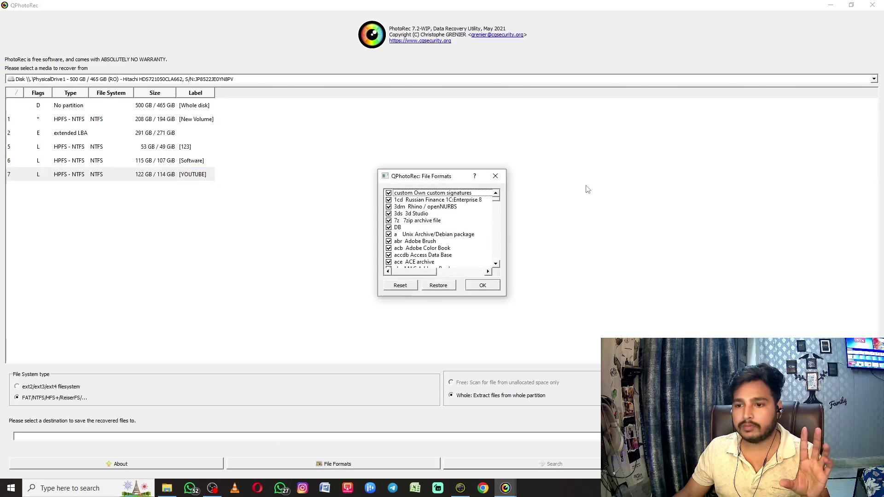
pyautogui.scroll(-10, 405, 228)
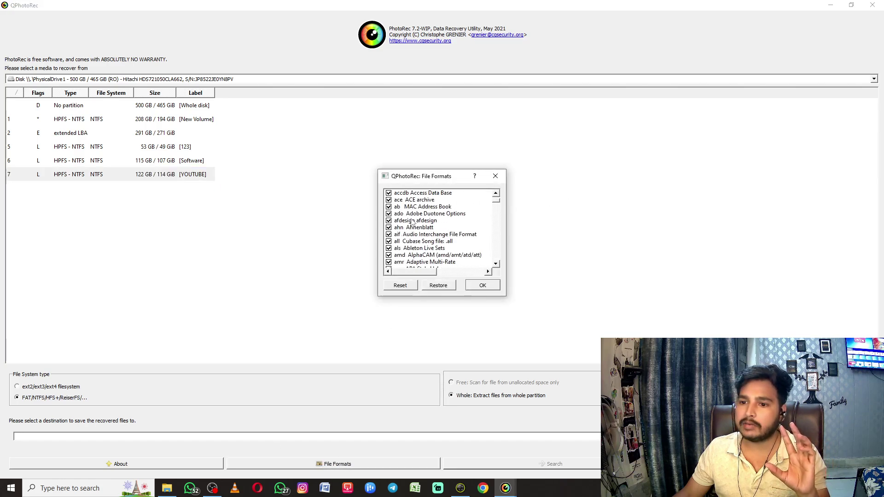
pyautogui.scroll(-12, 415, 229)
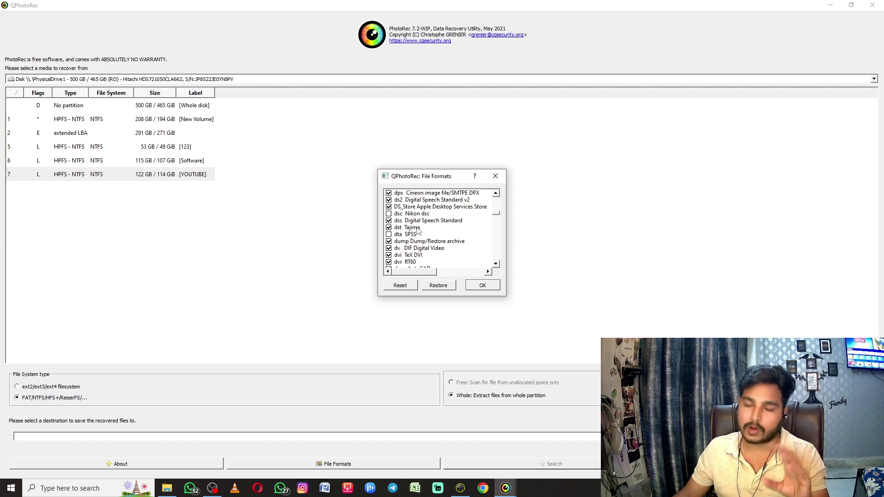
pyautogui.scroll(-3, 426, 239)
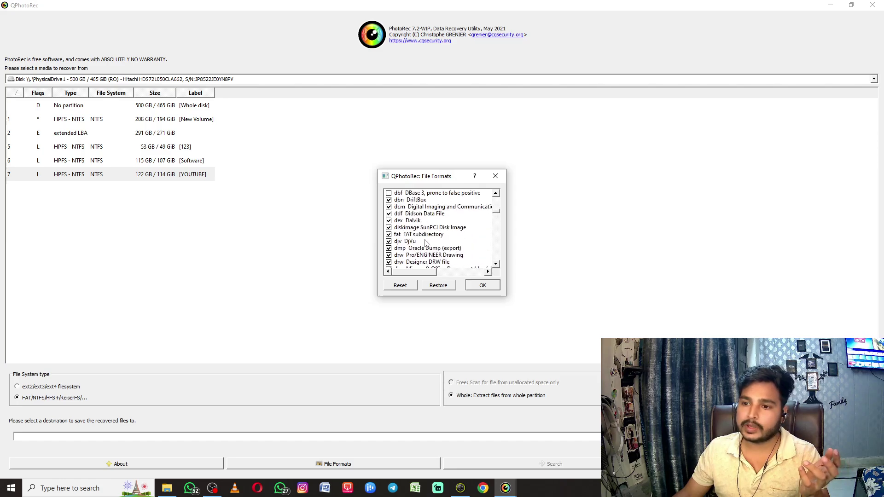
pyautogui.scroll(-20, 427, 239)
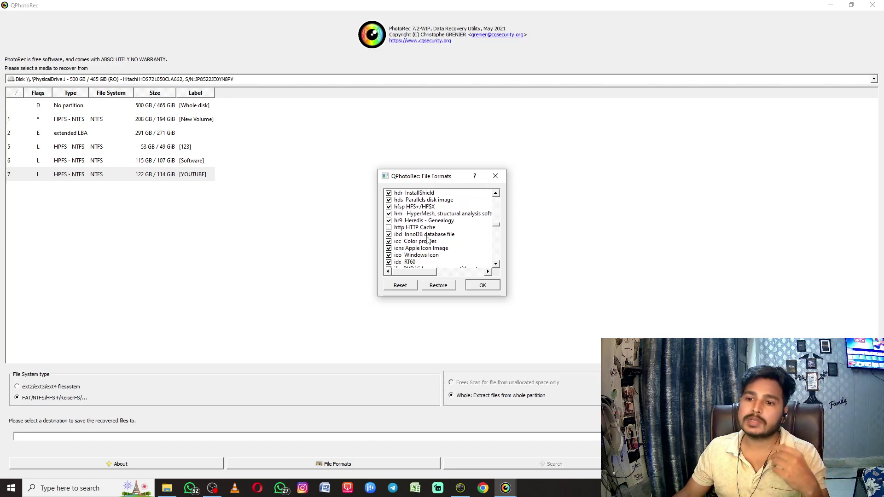
pyautogui.scroll(-20, 427, 239)
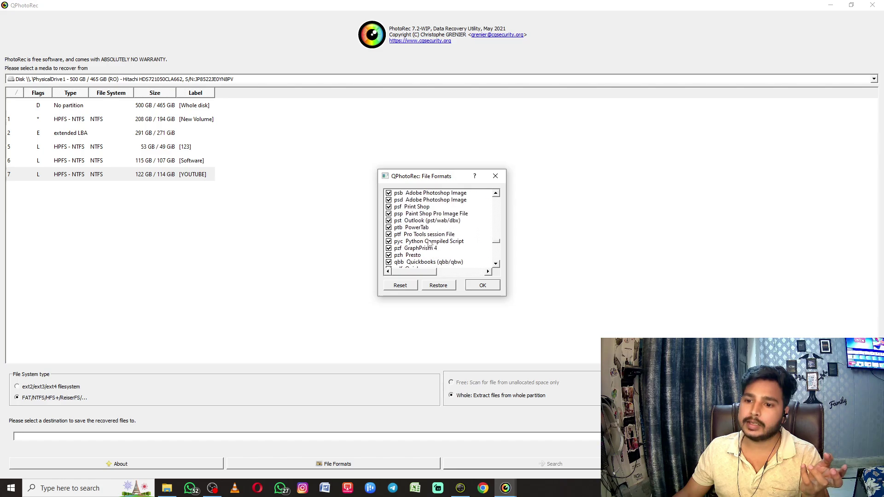
pyautogui.click(400, 286)
# Look through the file format list for the types of files that should be recovered.
pyautogui.scroll(10, 441, 241)
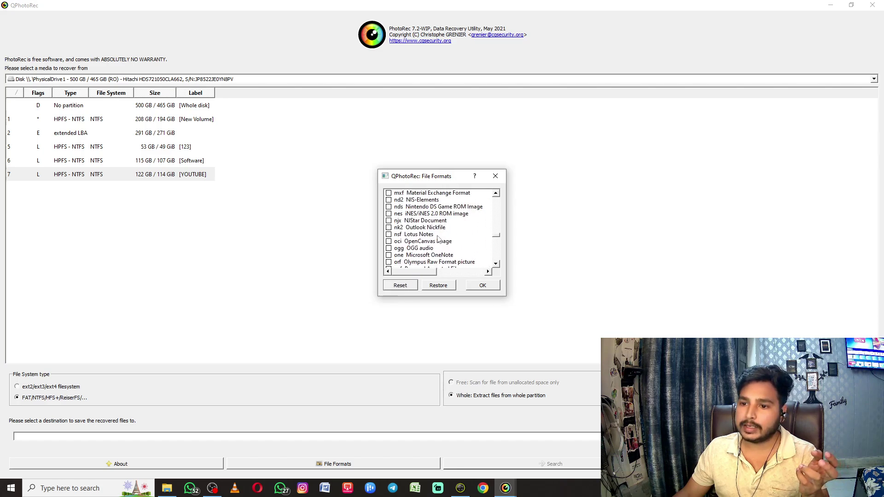
pyautogui.scroll(5, 442, 225)
pyautogui.scroll(-4, 427, 239)
pyautogui.scroll(-10, 427, 236)
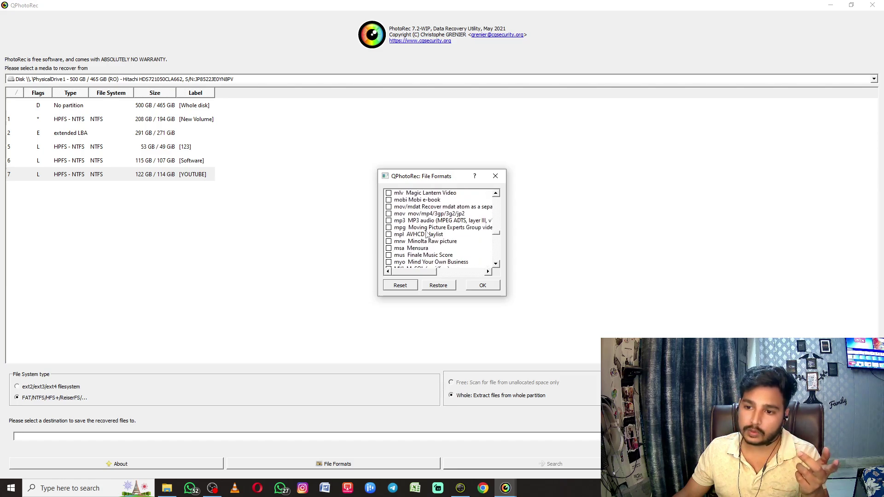
pyautogui.scroll(-15, 424, 236)
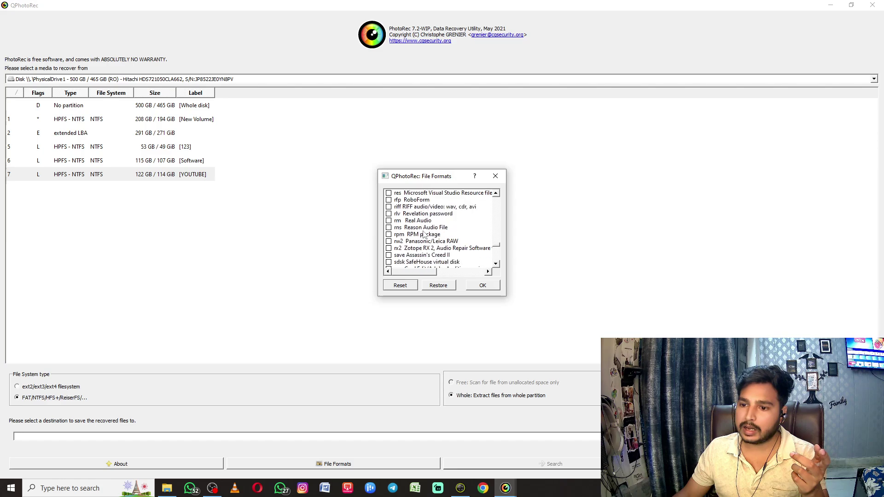
pyautogui.scroll(-12, 425, 241)
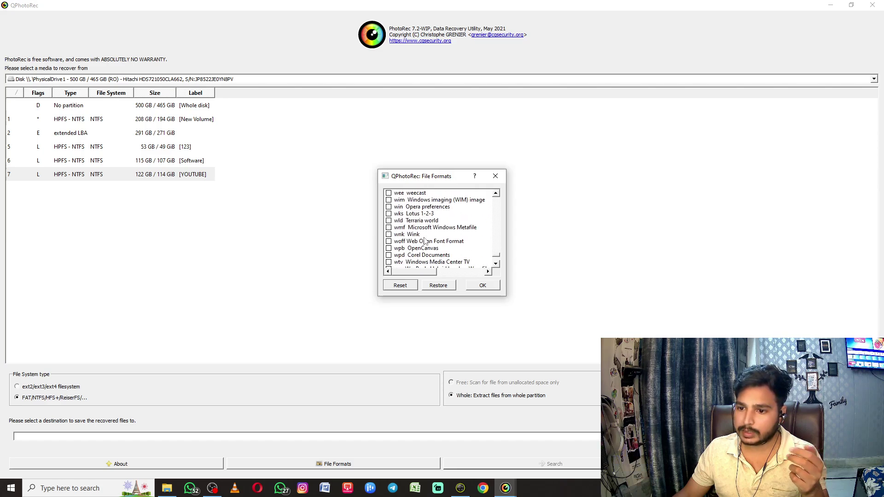
pyautogui.scroll(-1, 424, 240)
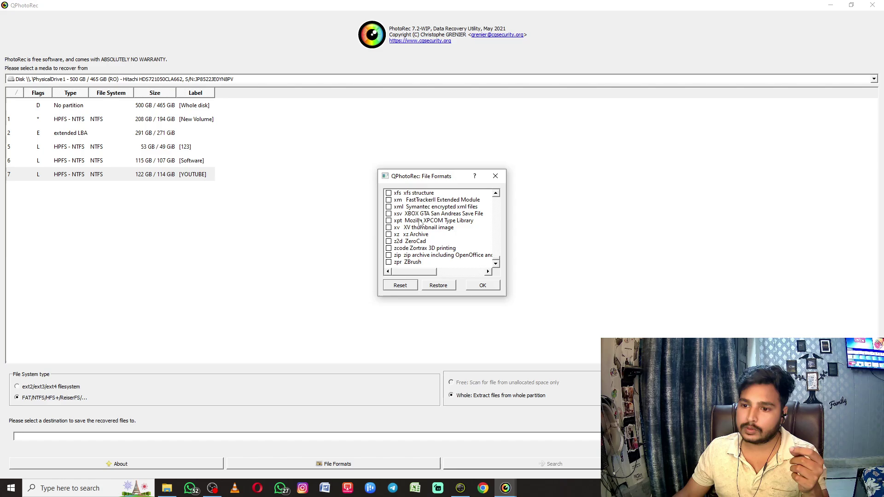
pyautogui.scroll(8, 419, 224)
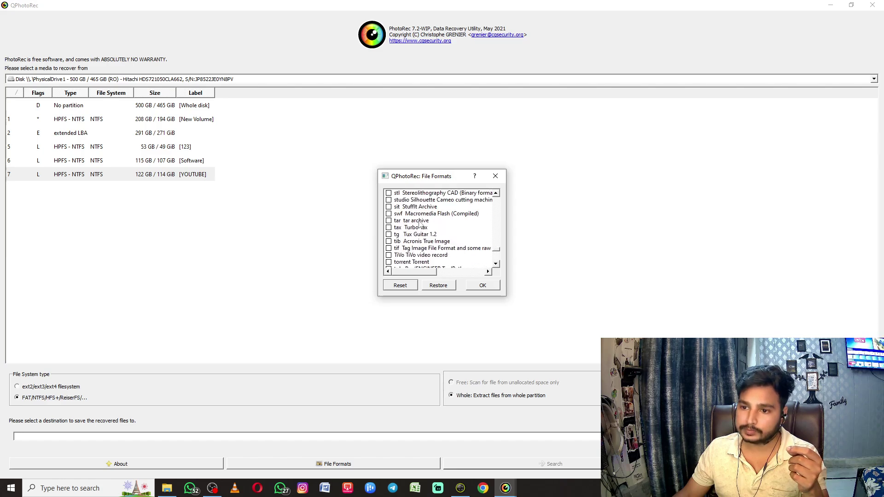
pyautogui.scroll(-4, 419, 224)
pyautogui.scroll(3, 397, 236)
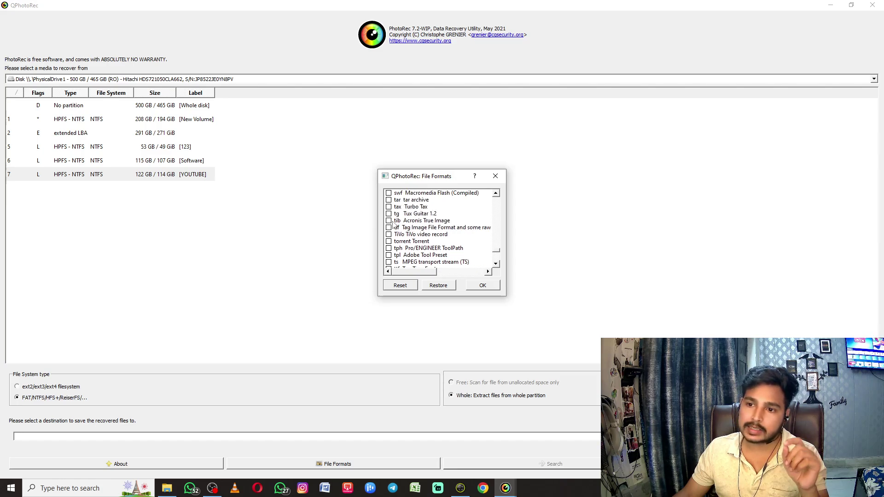
pyautogui.scroll(1, 393, 225)
pyautogui.scroll(2, 394, 224)
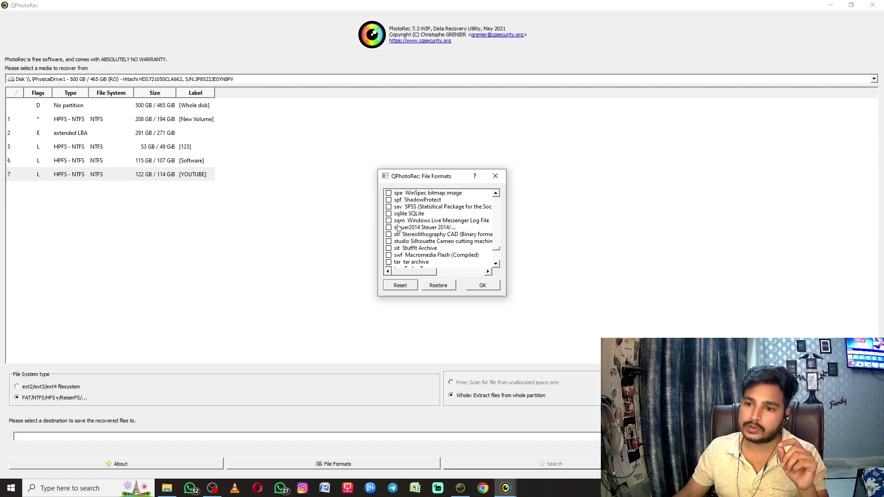
pyautogui.scroll(6, 424, 229)
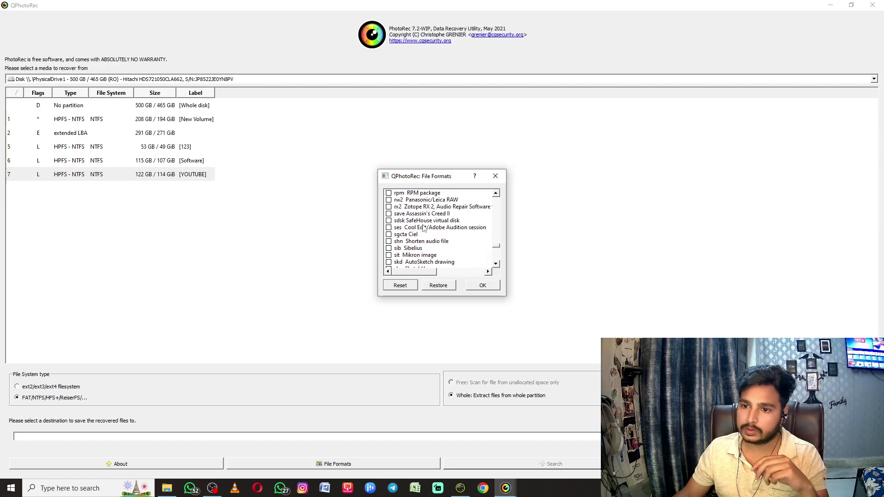
pyautogui.scroll(1, 418, 233)
# Enable recovery of the mpg, mp3, mov, mov/mdat, mobi, mlv and mkv file formats.
pyautogui.scroll(10, 418, 234)
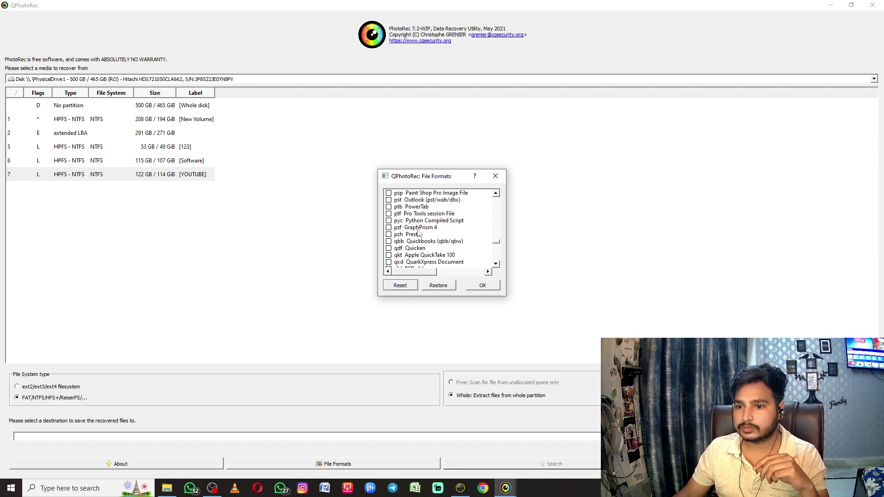
pyautogui.scroll(10, 418, 234)
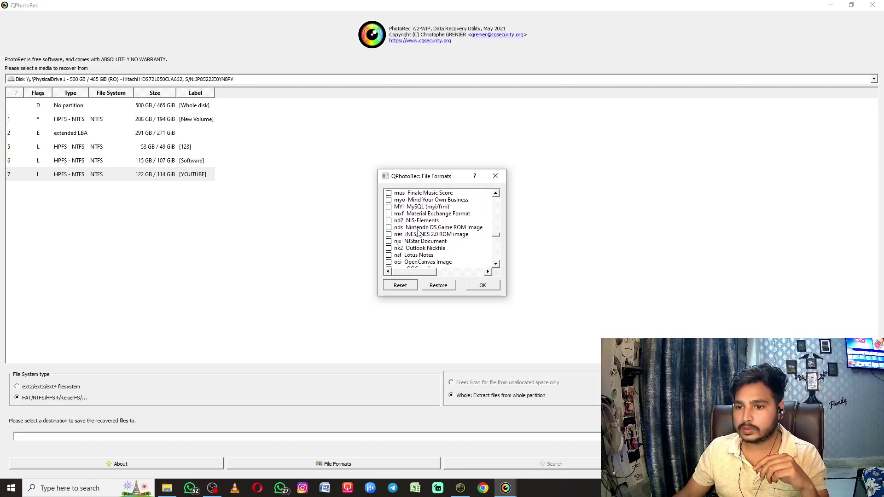
pyautogui.click(389, 207)
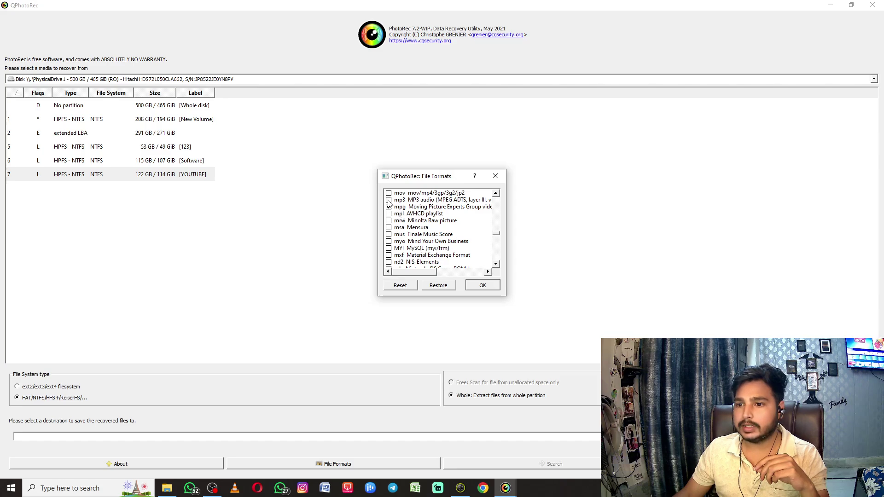
pyautogui.scroll(1, 408, 223)
pyautogui.click(396, 213)
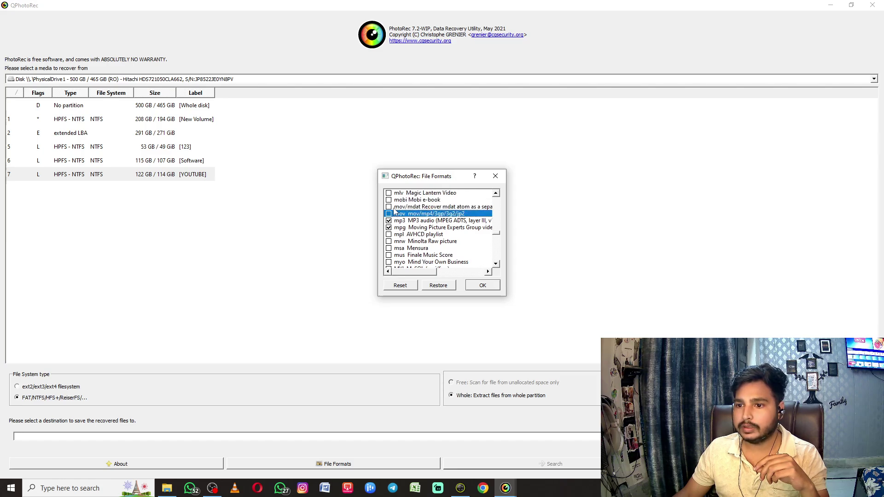
pyautogui.click(388, 214)
pyautogui.click(389, 207)
pyautogui.scroll(1, 392, 216)
pyautogui.click(388, 214)
pyautogui.click(388, 221)
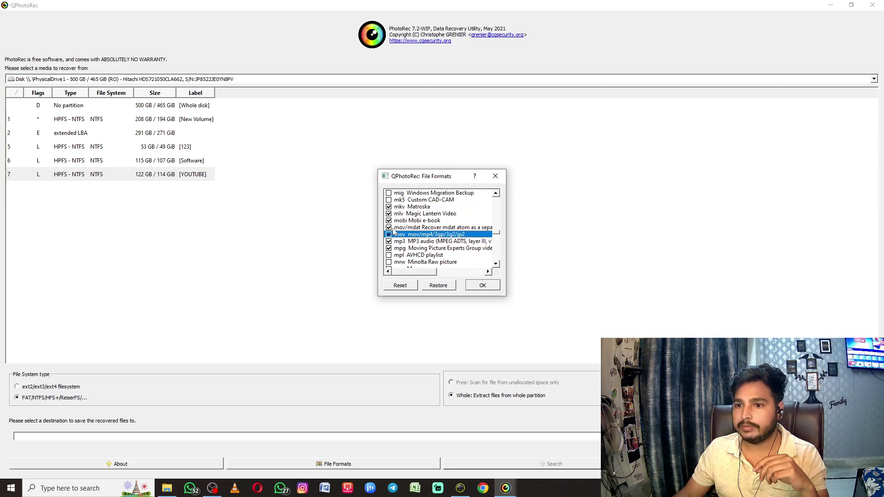
pyautogui.scroll(-1, 423, 236)
pyautogui.scroll(-1, 422, 236)
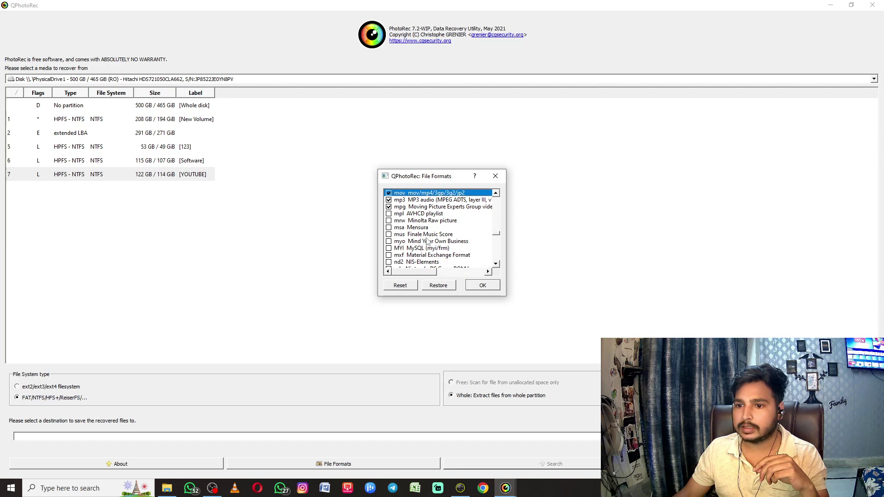
pyautogui.scroll(2, 426, 240)
pyautogui.scroll(2, 405, 220)
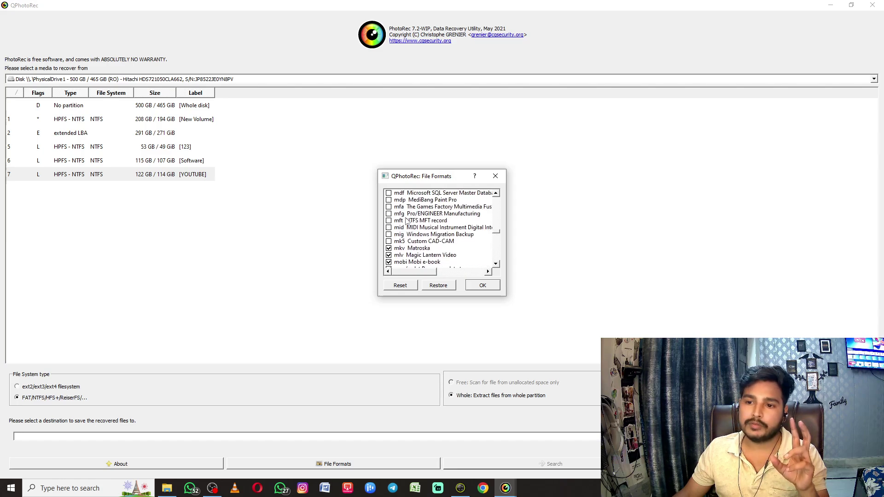
# Enable recovery of the mk5, mig, mid, mft, mfg and mfa file formats as well and accept the format selection.
pyautogui.click(389, 242)
pyautogui.click(389, 234)
pyautogui.click(388, 227)
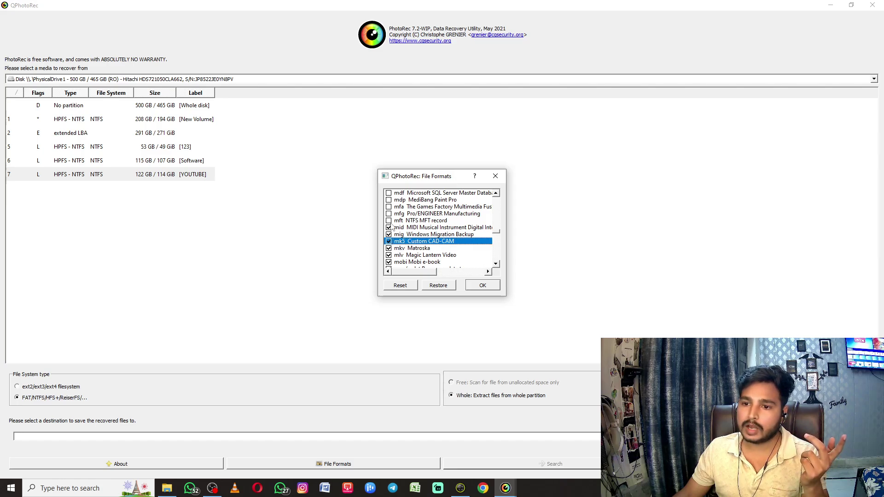
pyautogui.click(389, 221)
pyautogui.click(388, 214)
pyautogui.click(388, 207)
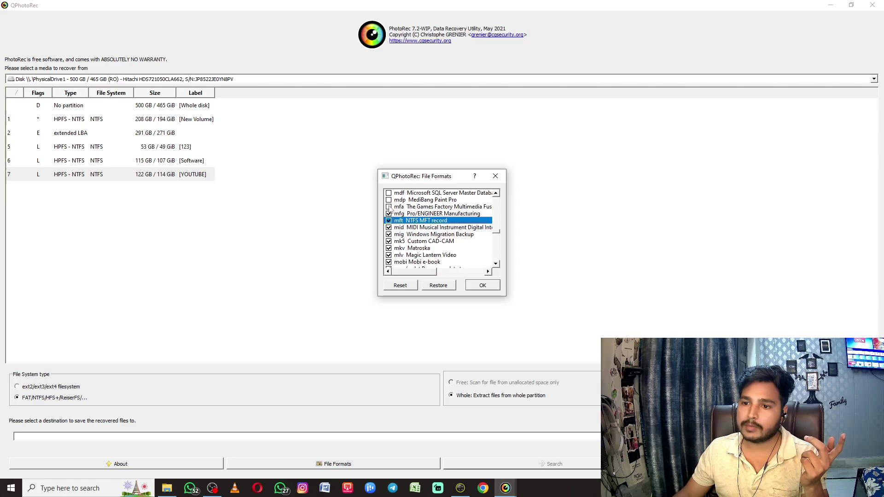
pyautogui.scroll(-4, 415, 232)
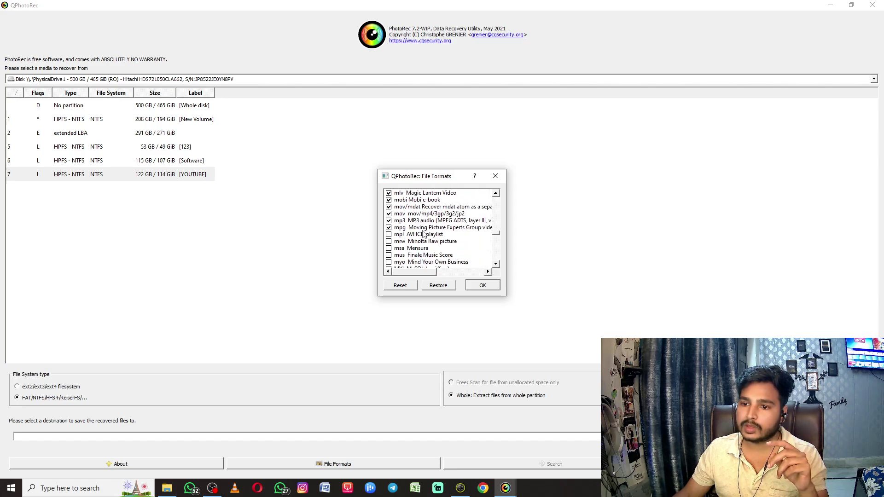
pyautogui.scroll(3, 421, 234)
pyautogui.scroll(3, 424, 235)
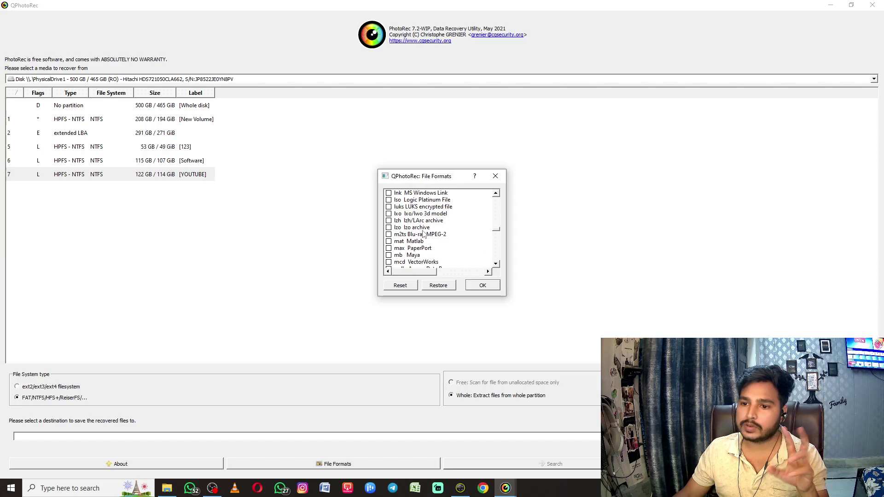
pyautogui.click(481, 286)
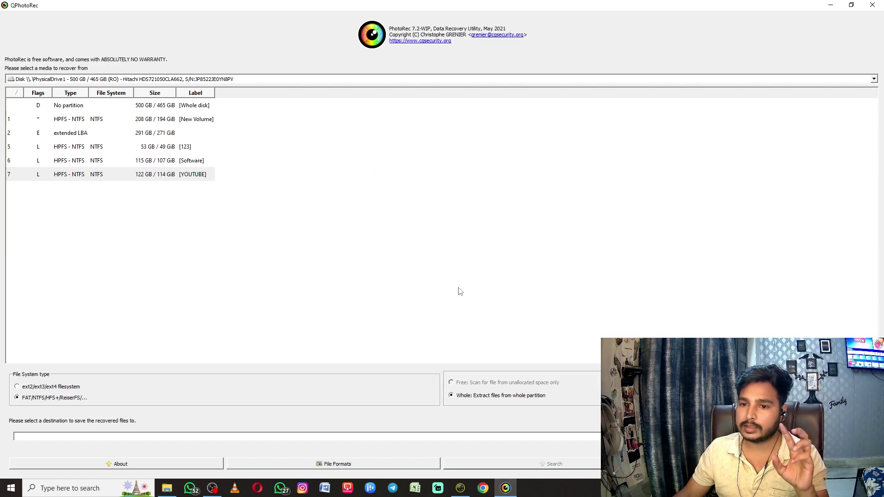
# Set the YOUTUBE (I:) drive as the destination for the recovered files and start the recovery search.
pyautogui.click(856, 436)
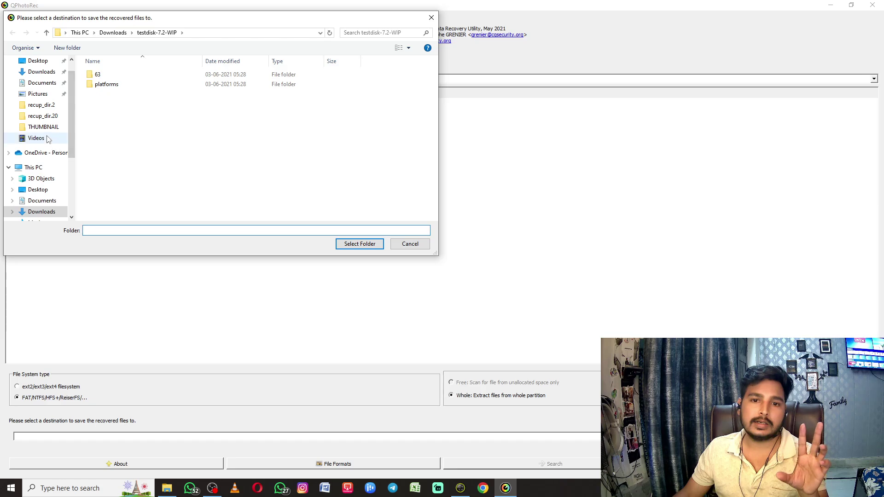
pyautogui.scroll(-2, 48, 136)
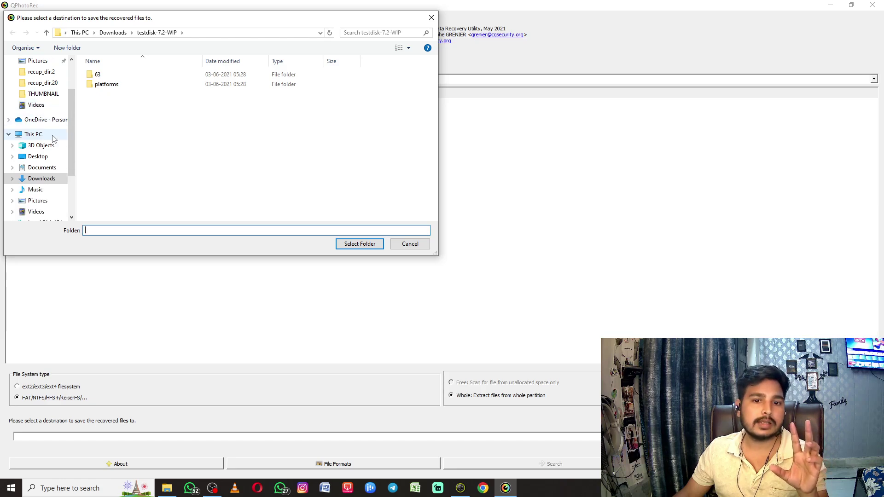
pyautogui.scroll(3, 54, 148)
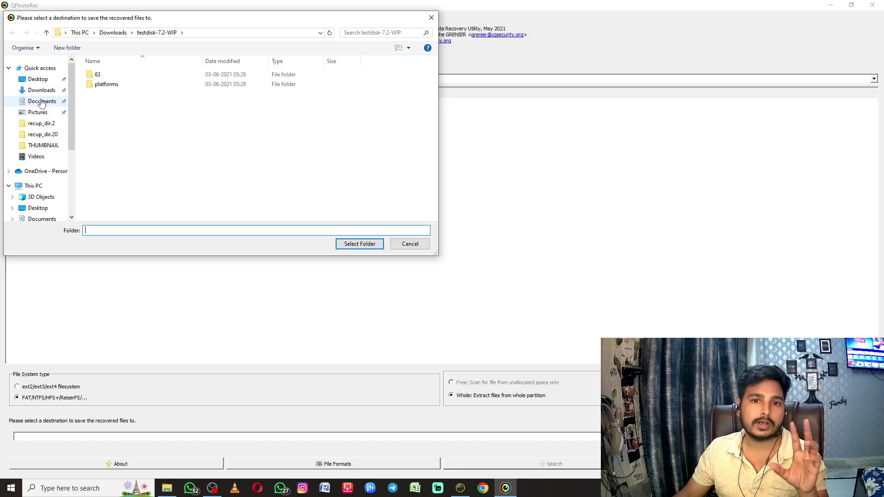
pyautogui.click(75, 34)
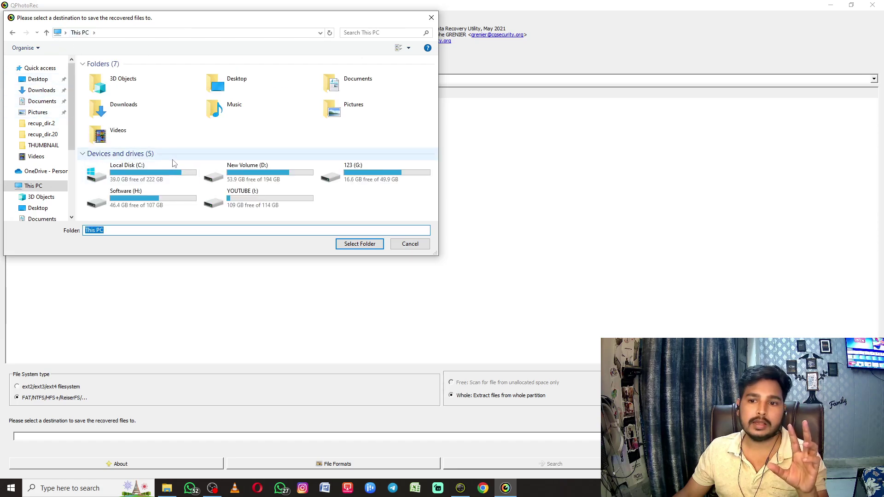
pyautogui.doubleClick(221, 203)
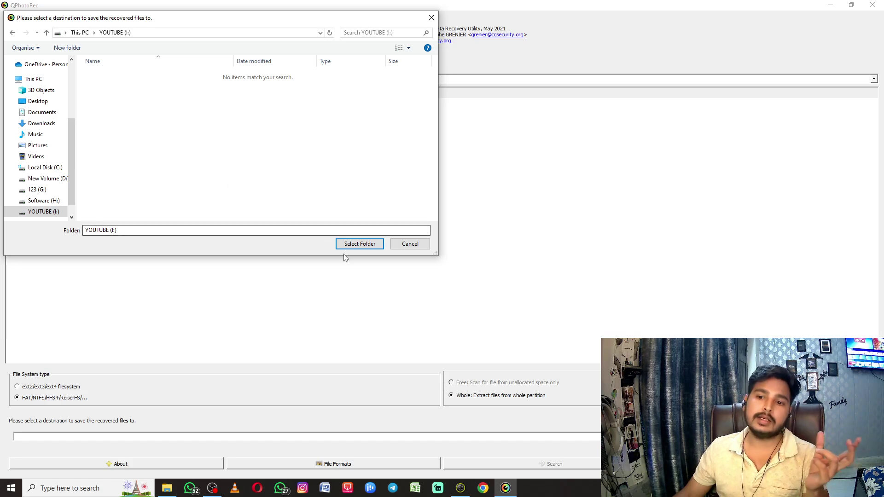
pyautogui.click(355, 244)
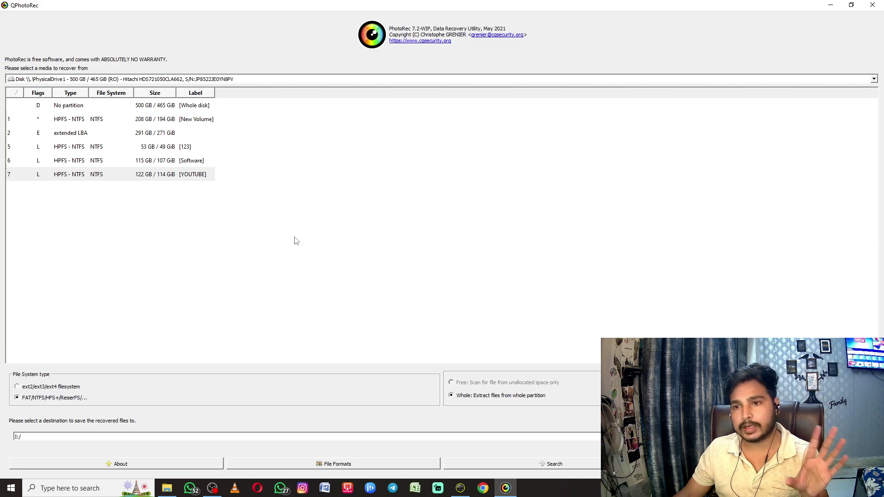
pyautogui.click(547, 466)
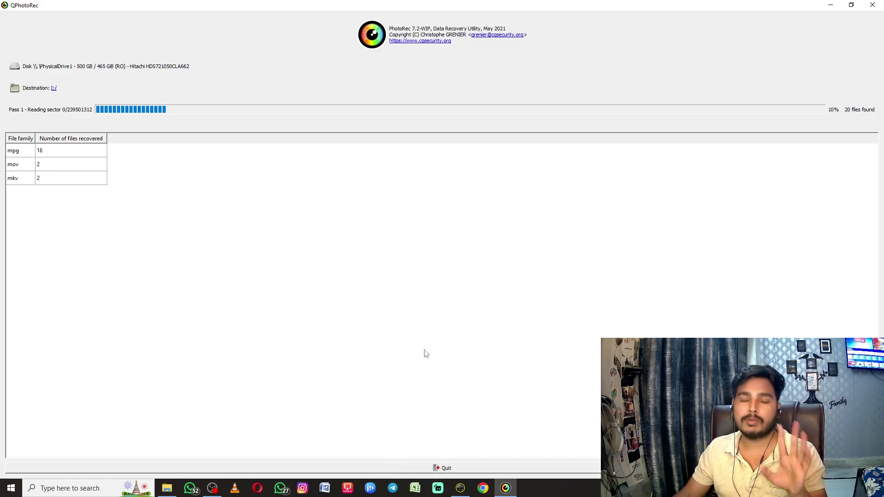
# Quit QPhotoRec and open the recup_dir.1 folder on Local Disk (I:) in File Explorer.
pyautogui.hotkey('alt', 'F4')
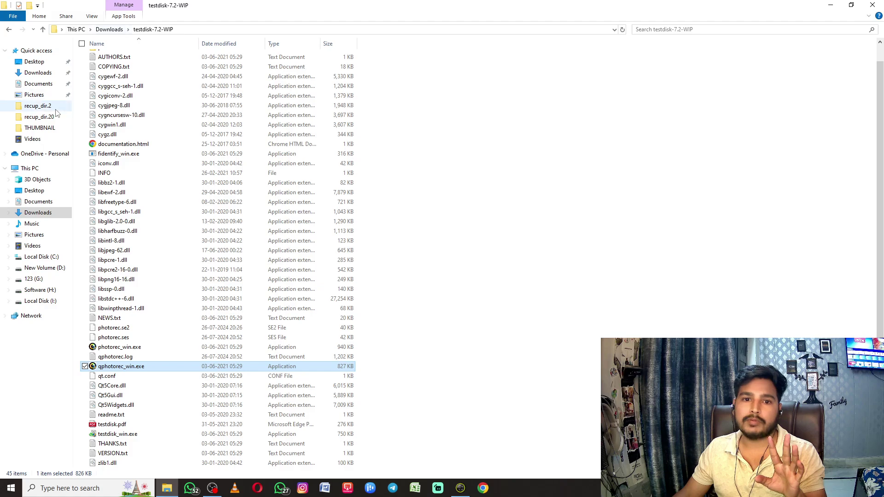
pyautogui.click(76, 29)
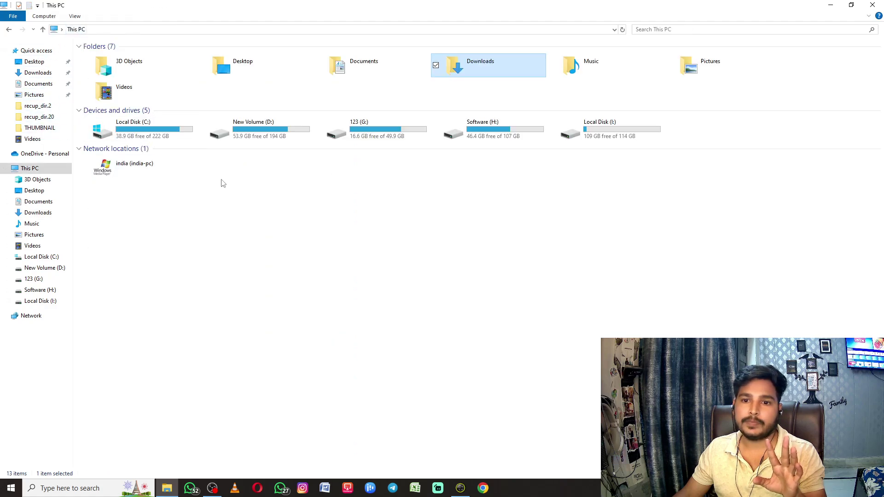
pyautogui.doubleClick(598, 130)
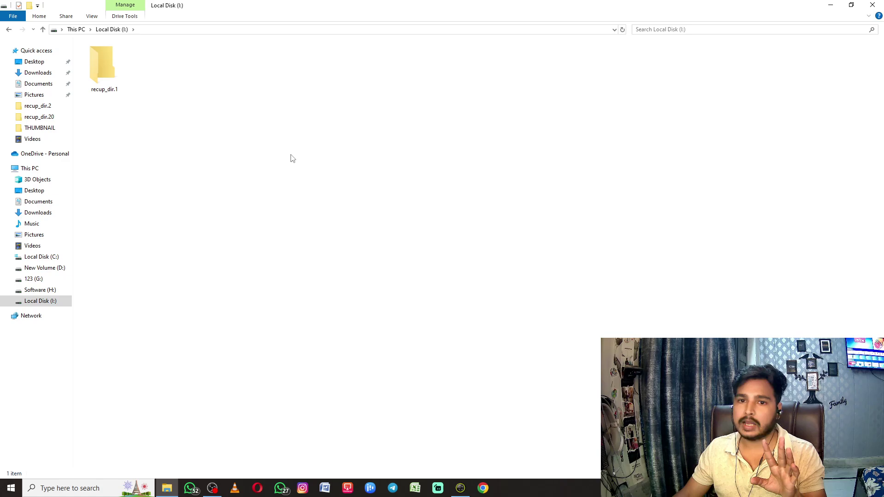
pyautogui.doubleClick(109, 79)
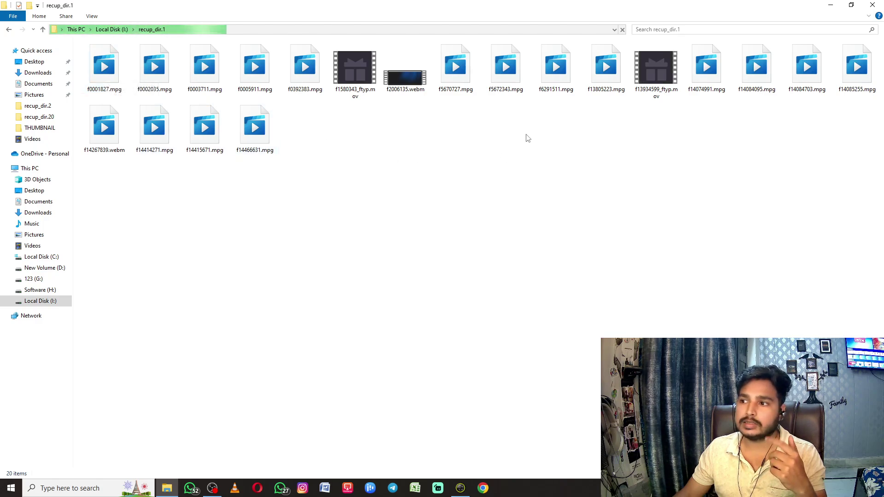
# Try to play the recovered video f14466631.mpg, then close the player.
pyautogui.click(270, 137)
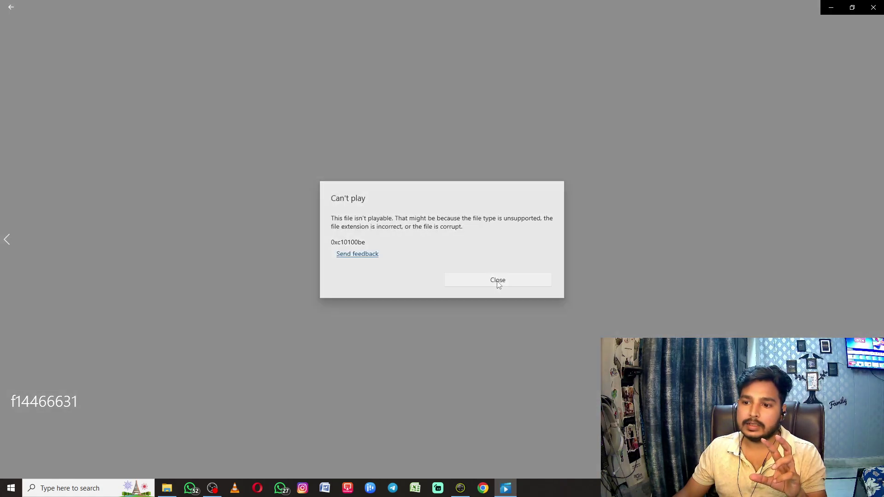
pyautogui.click(531, 276)
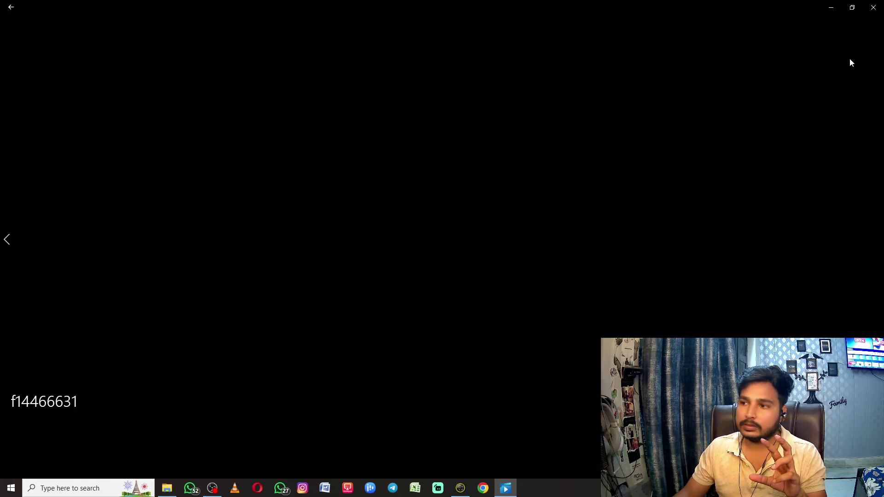
pyautogui.click(873, 8)
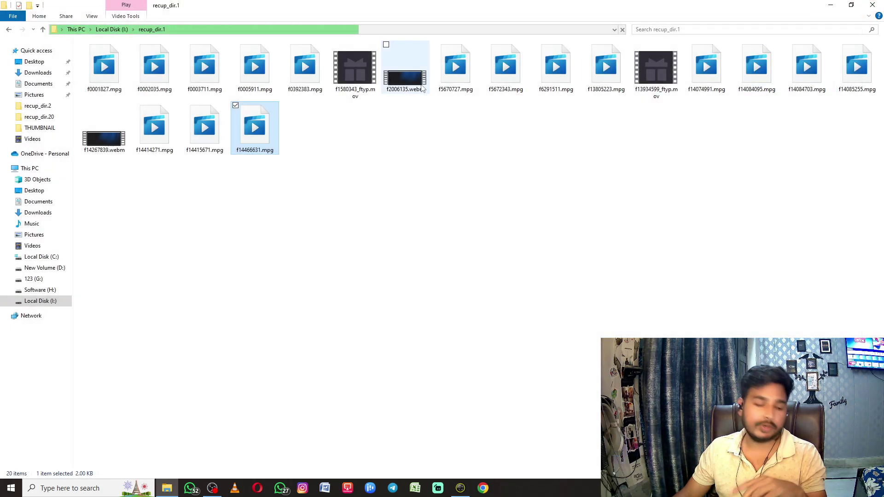
# Play the recovered video f14267839.webm to check it, pause it and close the player.
pyautogui.moveTo(421, 88)
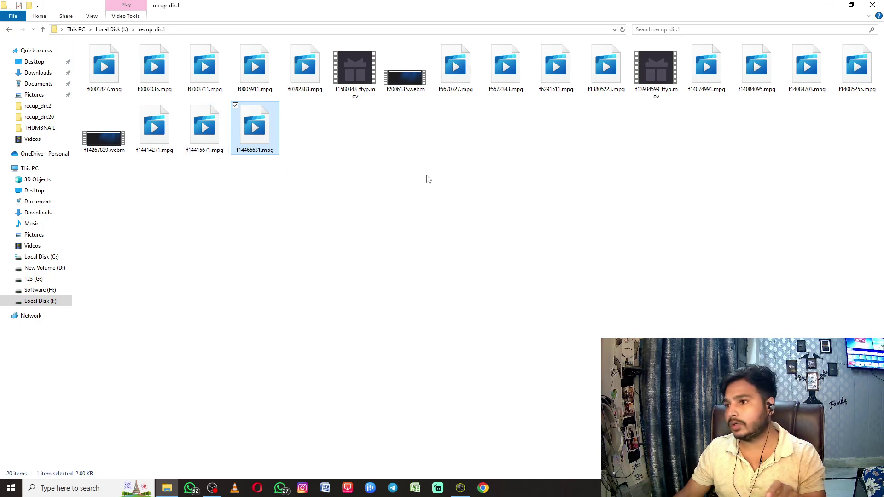
pyautogui.doubleClick(117, 145)
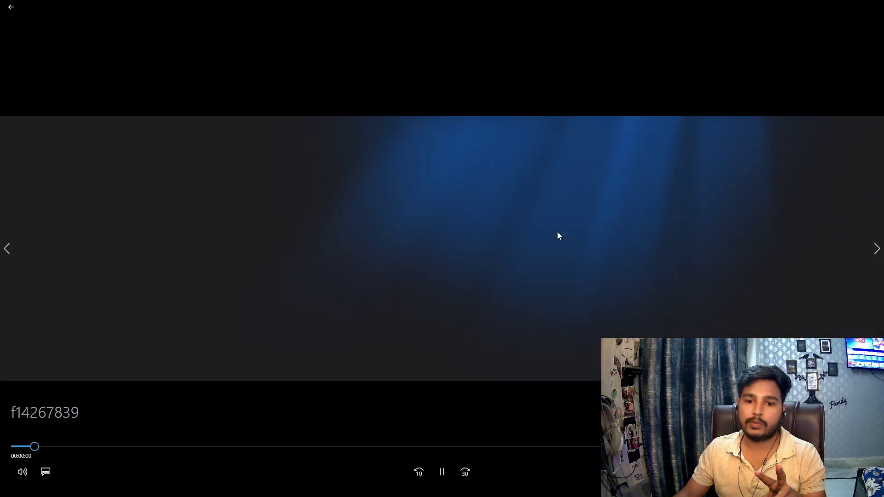
pyautogui.click(437, 476)
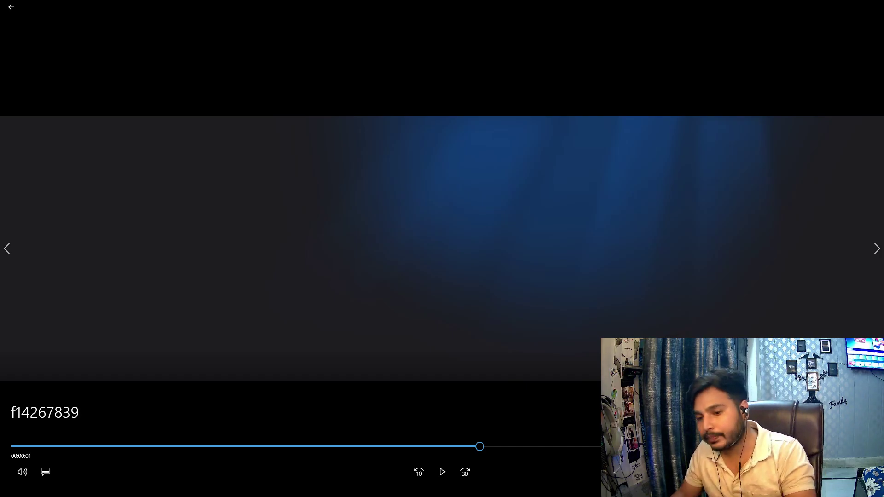
pyautogui.doubleClick(772, 165)
pyautogui.click(872, 5)
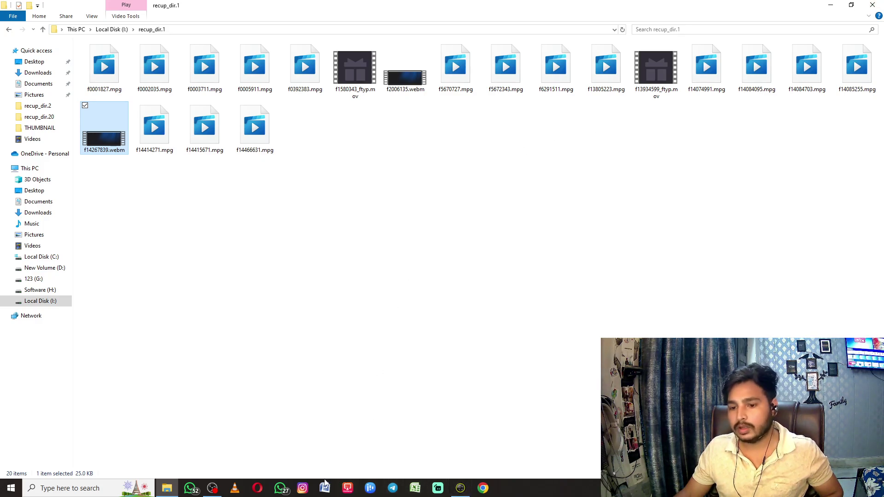
pyautogui.click(214, 489)
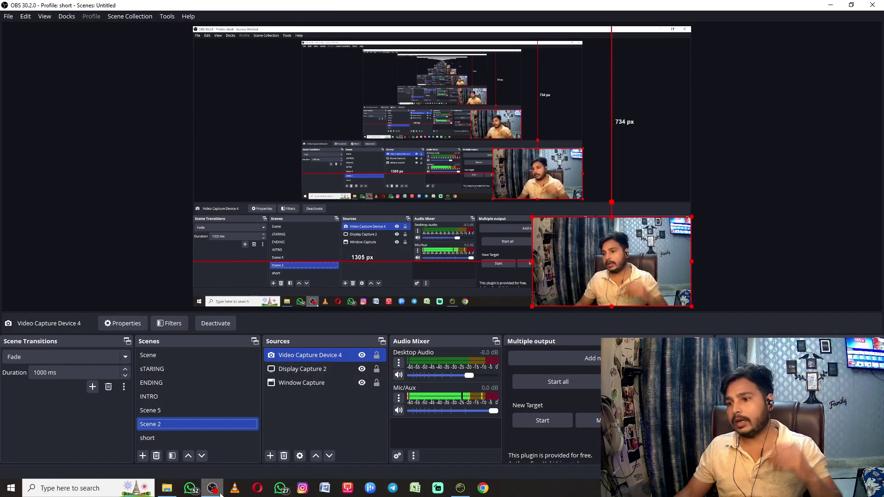